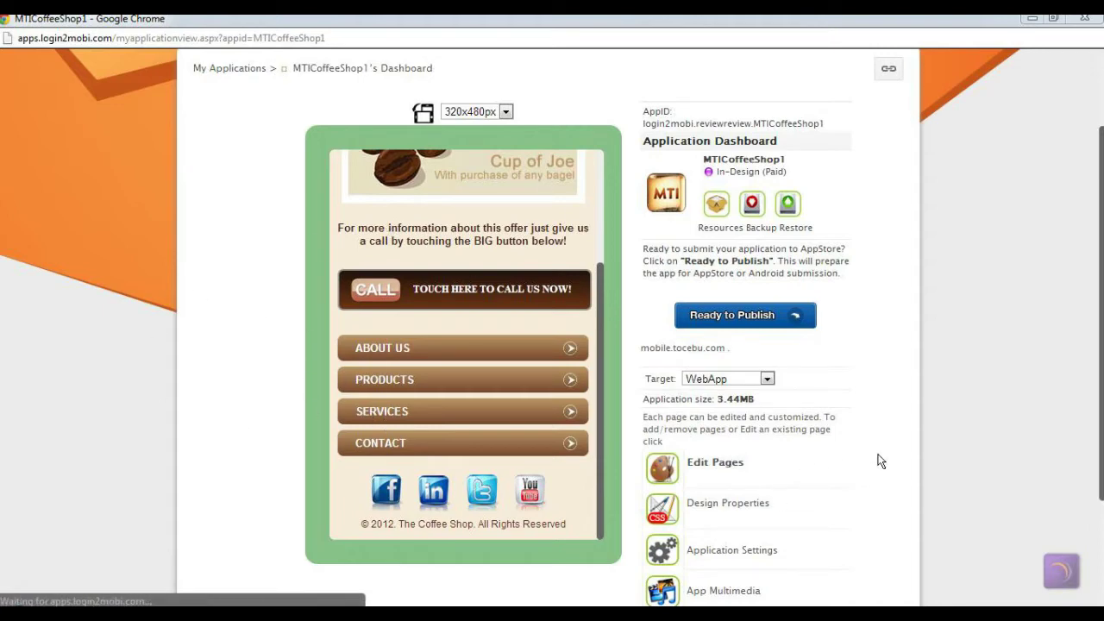
- Mark the MTICoffeeShop1 app as ready to publish and start publishing it as a WebApp
drag(1101, 452, 1100, 428)
click(733, 349)
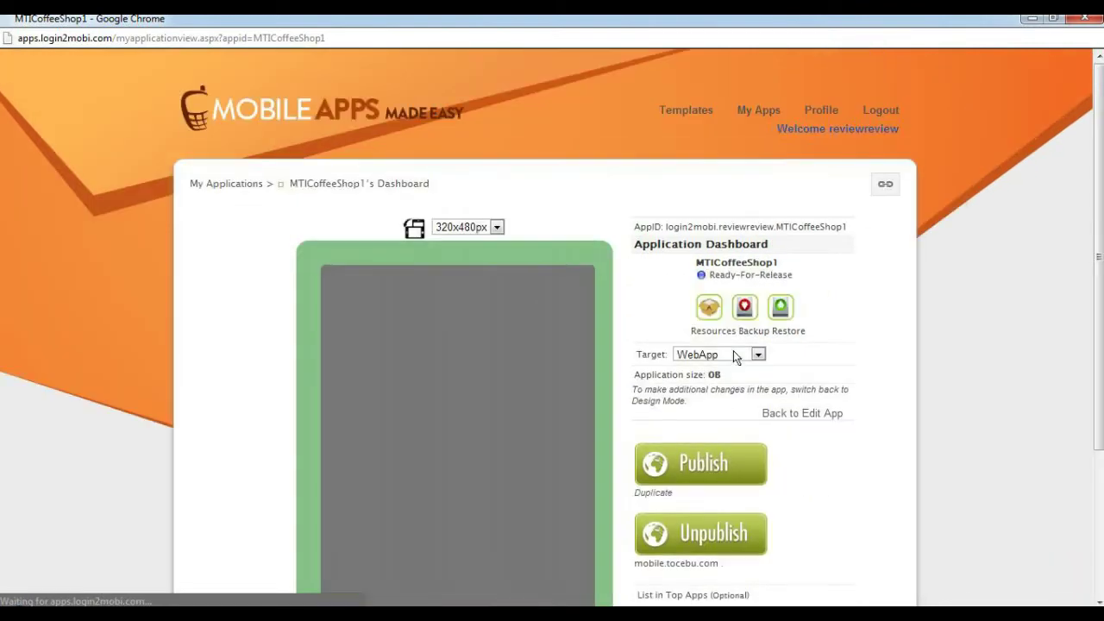
scroll(772, 435, down, 3)
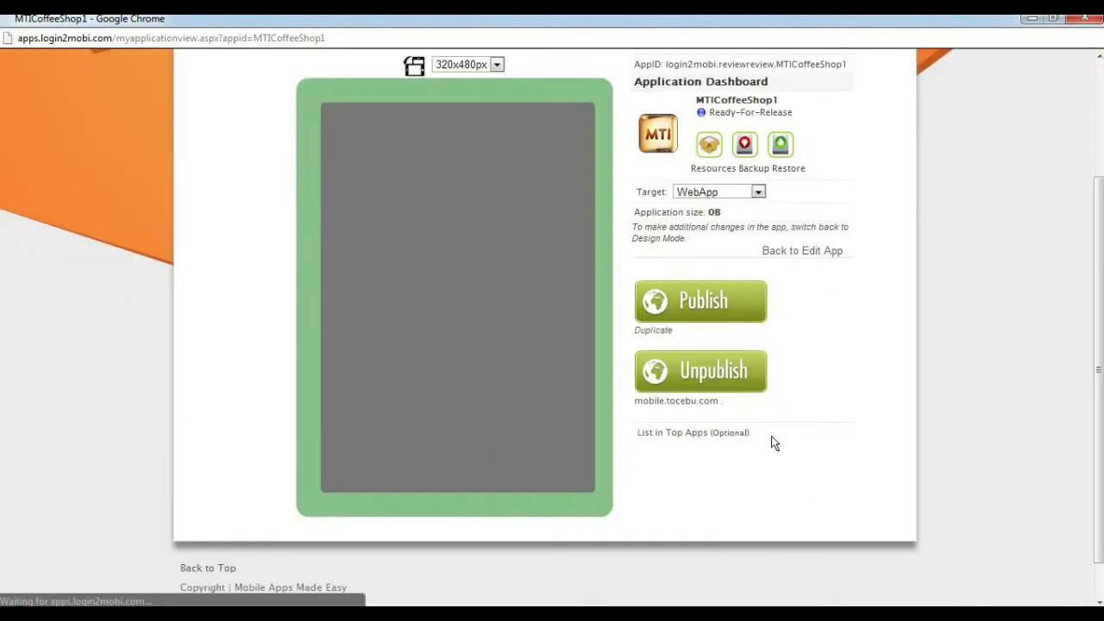
scroll(771, 440, up, 3)
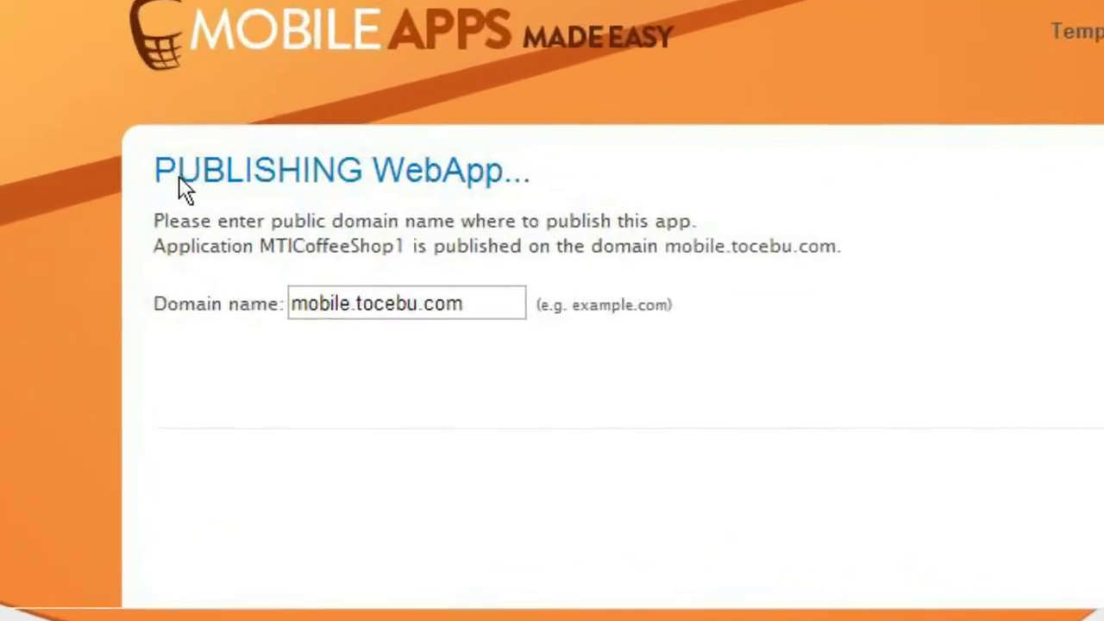
- Remove the "mobile." prefix from the publishing domain name, leaving tocebu.com
drag(200, 182, 222, 177)
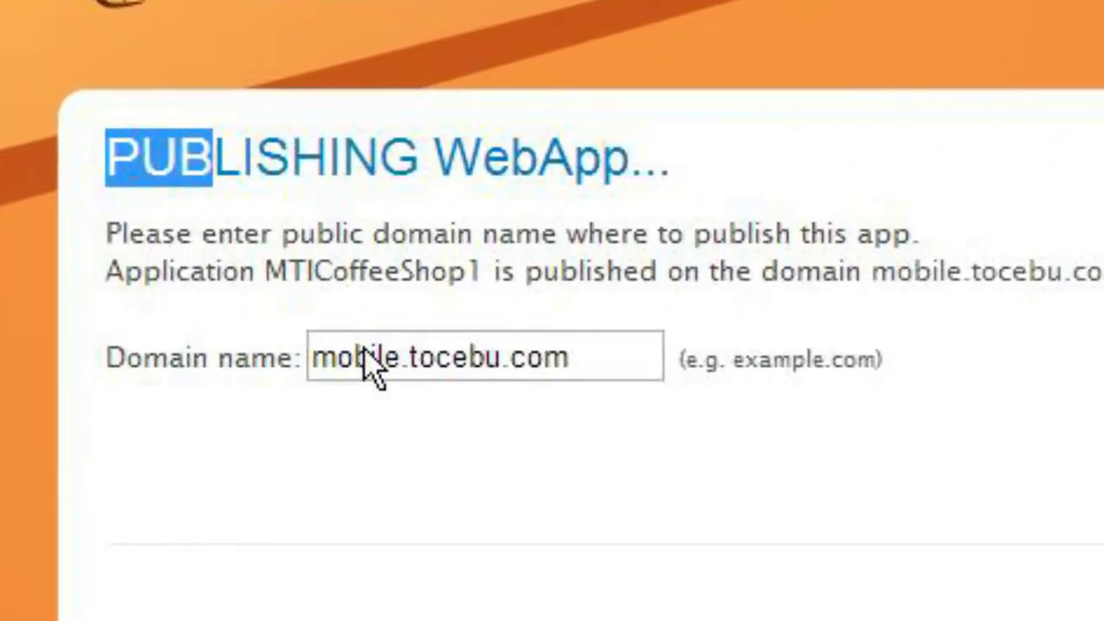
click(344, 321)
drag(387, 355, 394, 356)
click(403, 357)
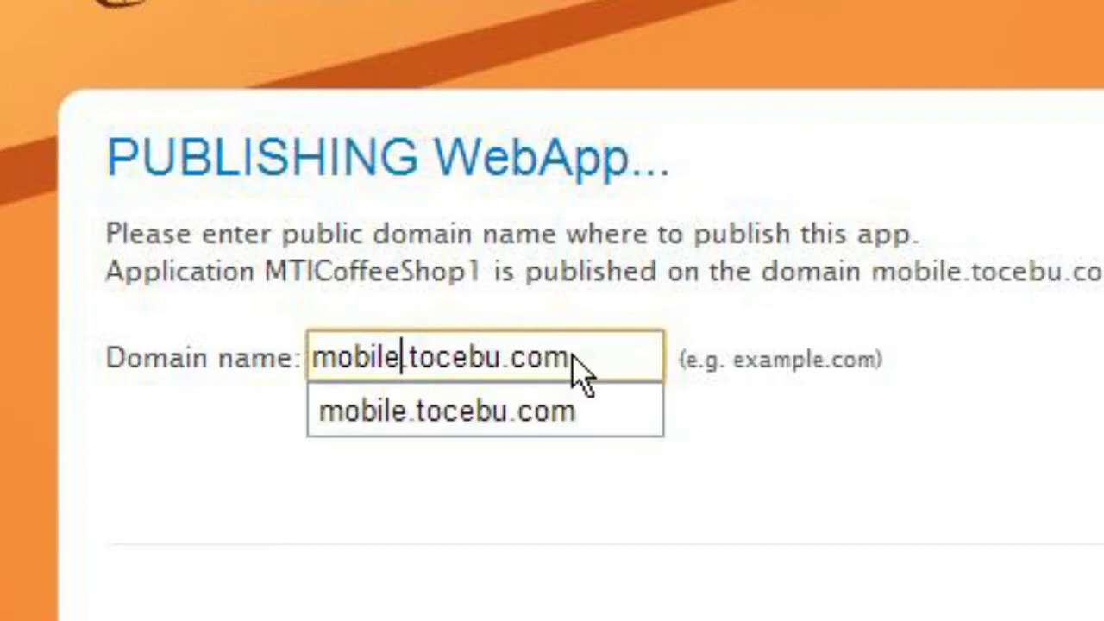
drag(577, 355, 266, 356)
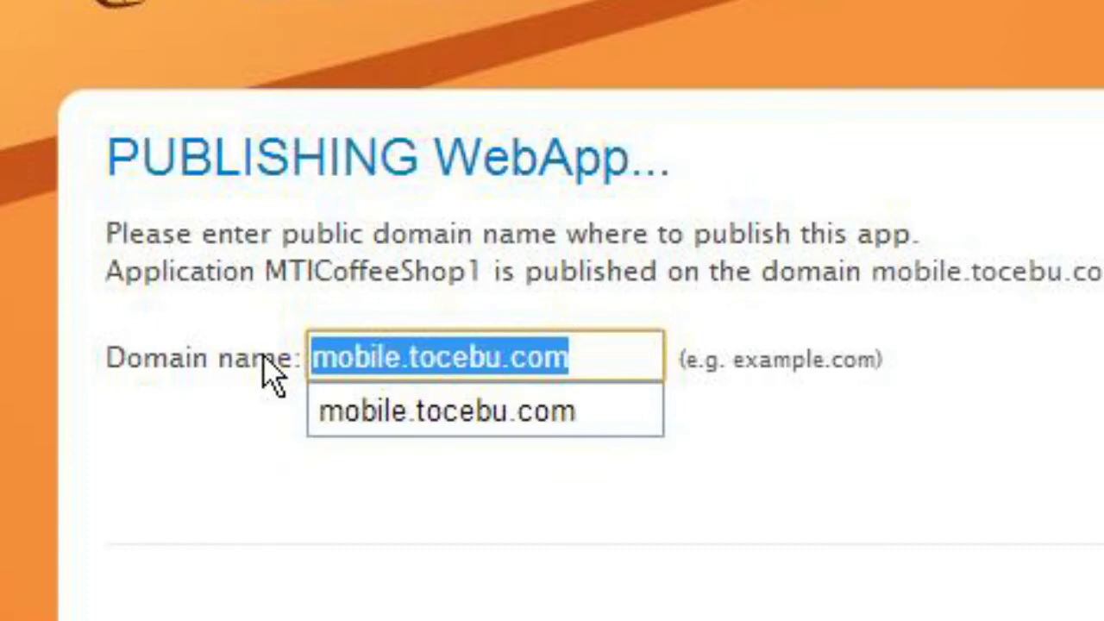
key(Home)
key(shift+Right)
key(shift+Right)
key(shift+Right)
key(shift+Right)
key(shift+Right)
key(shift+Right)
key(shift+Right)
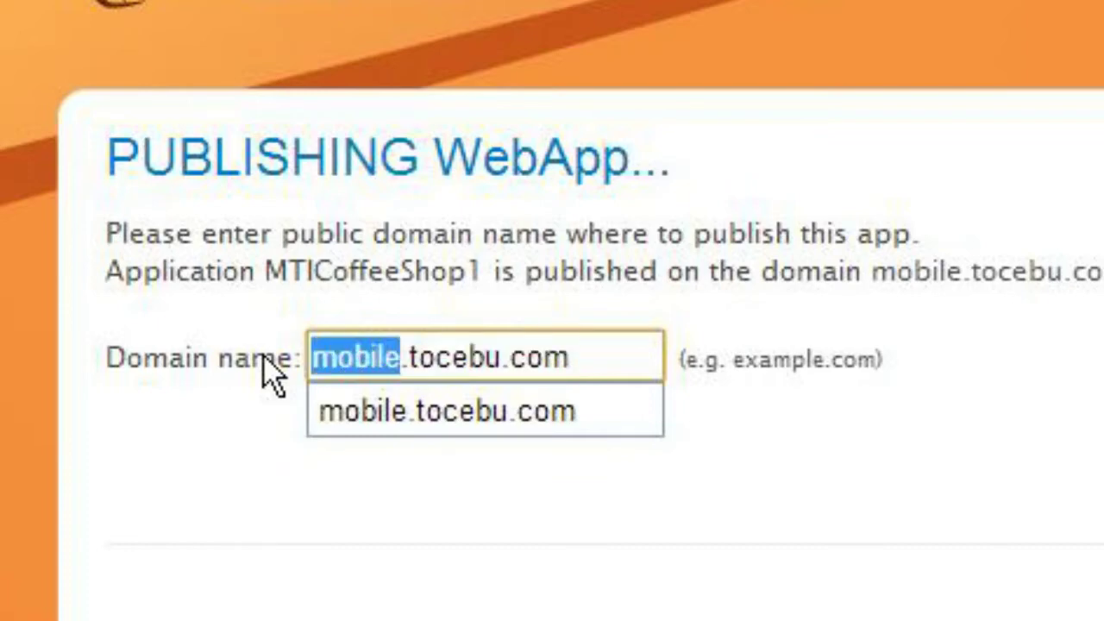
key(Delete)
key(Right)
key(Right)
key(Right)
key(Right)
key(Right)
key(Right)
key(Right)
key(Right)
key(Right)
key(Right)
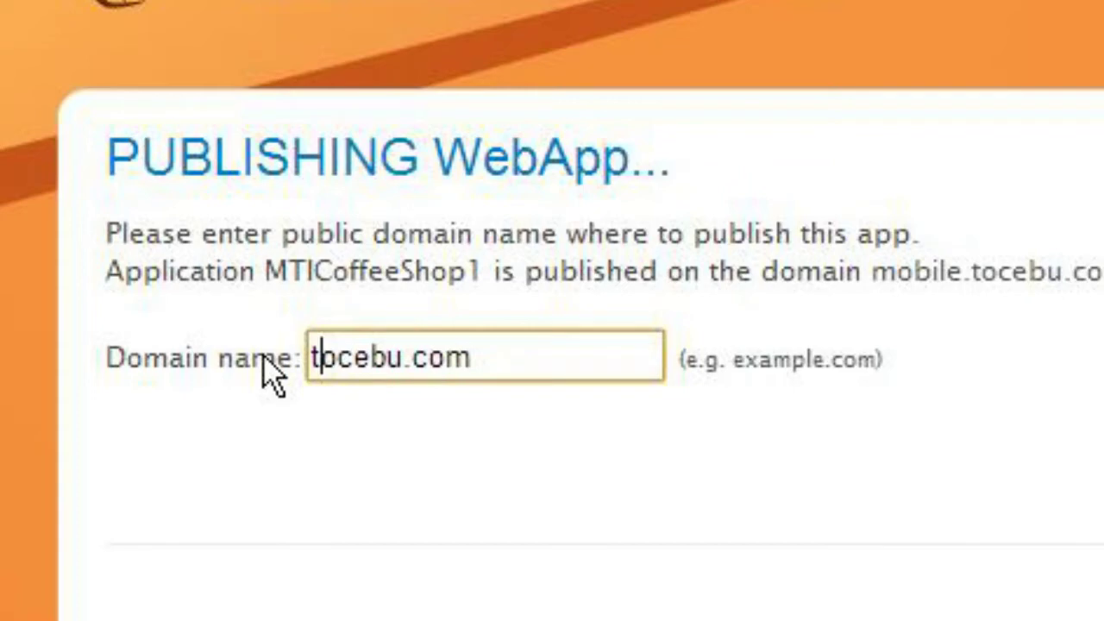
- Enter mobile.tocebu.com as the publishing domain name and continue to the hosting stage
click(316, 355)
text(mobile.)
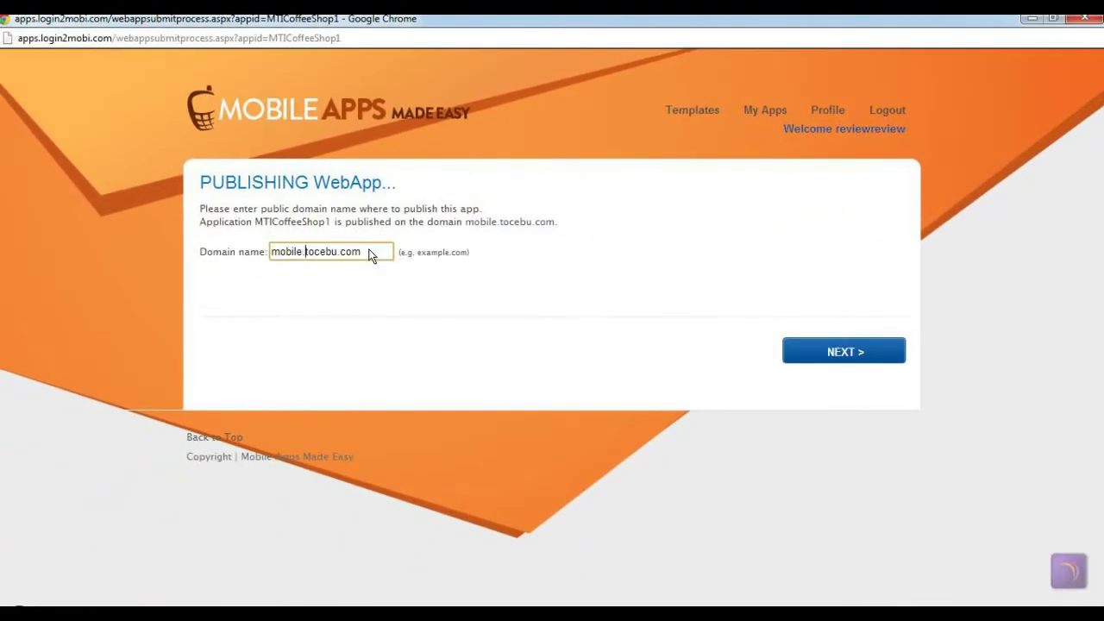
click(408, 273)
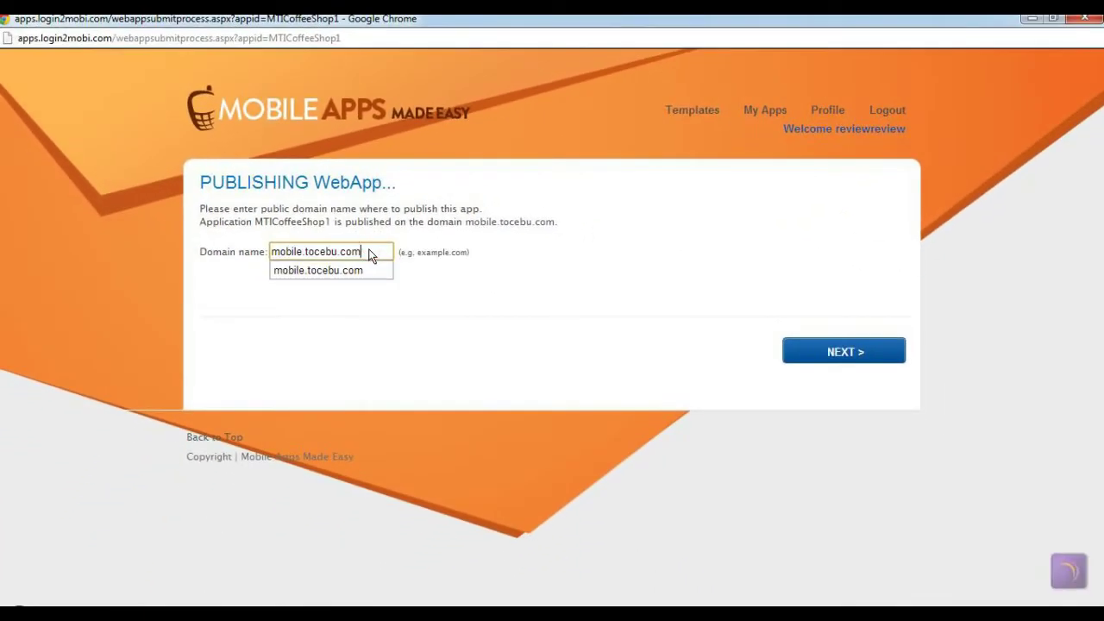
click(832, 354)
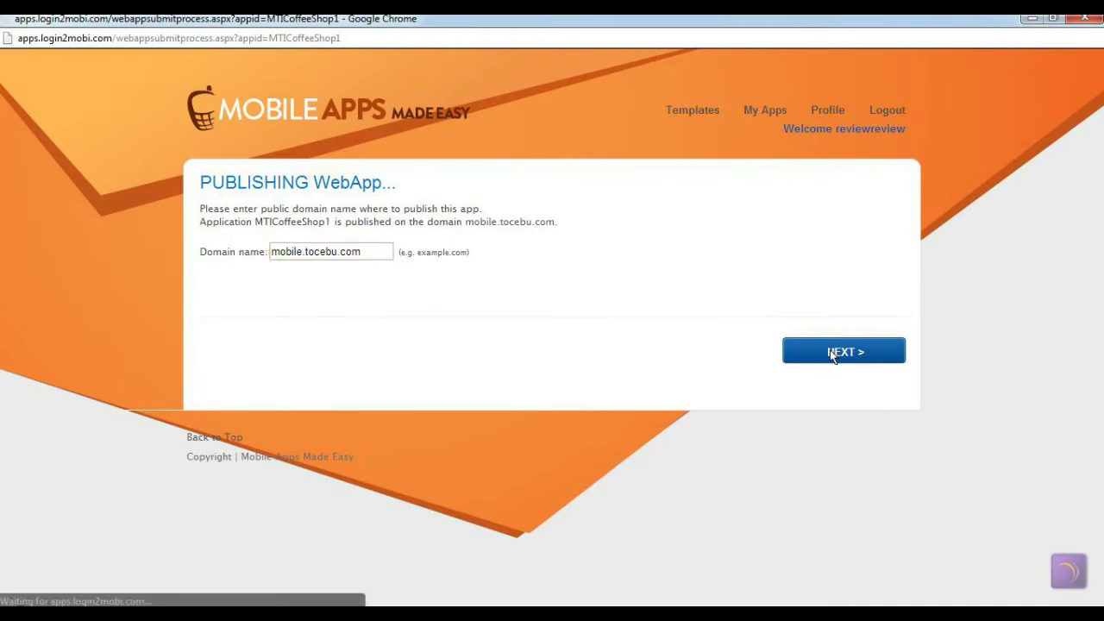
- Examine the DNS instruction and the cloud server IP address given for the subdomain
drag(307, 234, 205, 239)
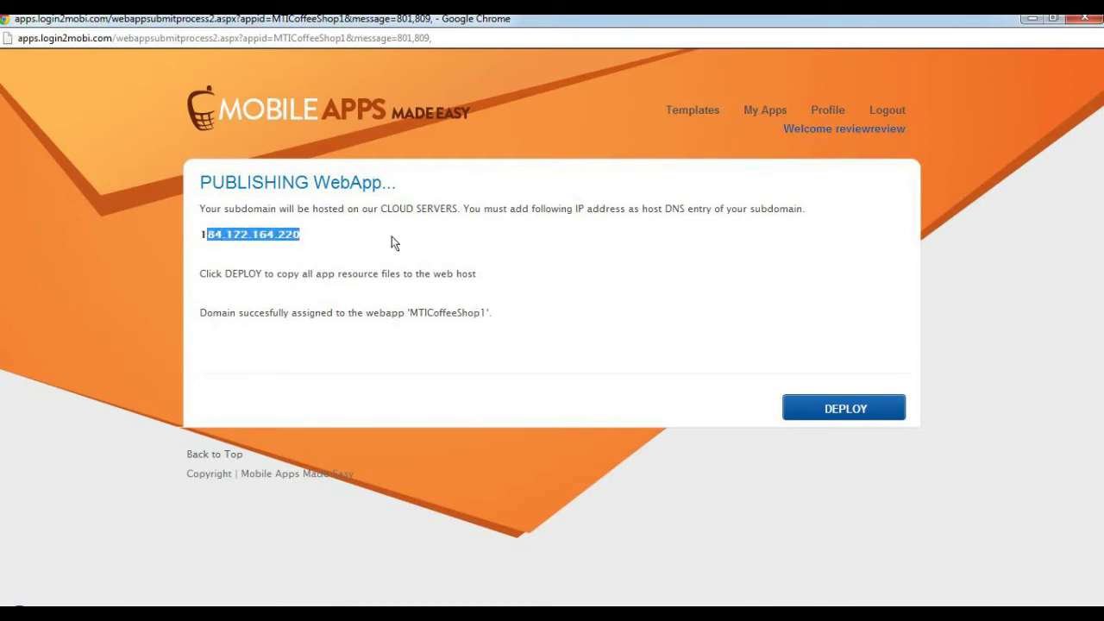
drag(632, 214, 726, 216)
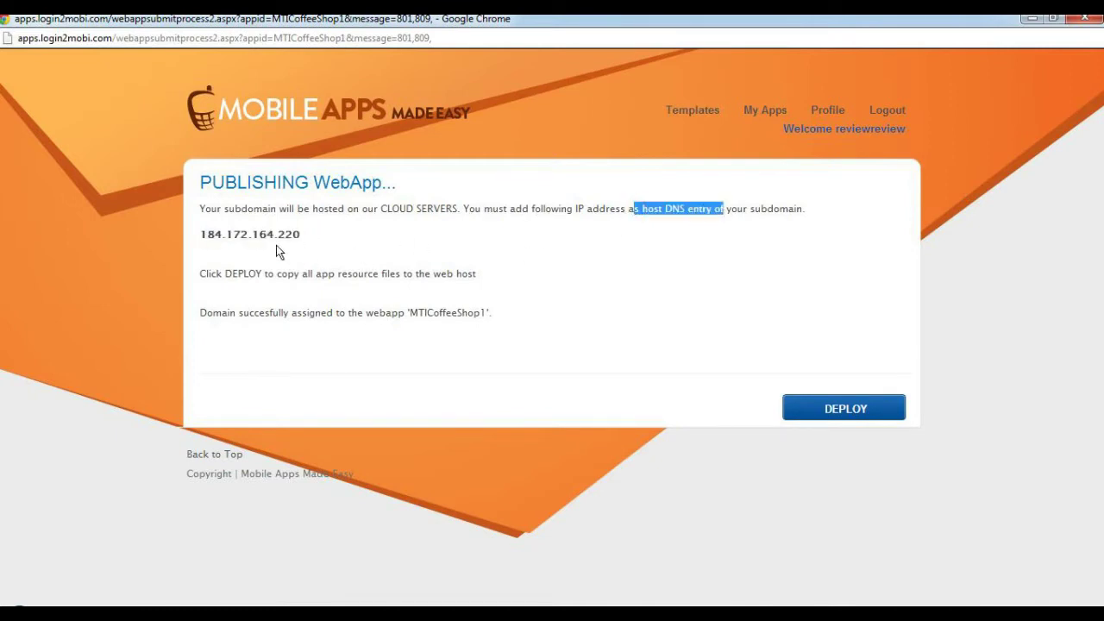
mouse_move(304, 235)
mouse_down()
mouse_move(205, 239)
mouse_move(301, 238)
mouse_up()
click(296, 286)
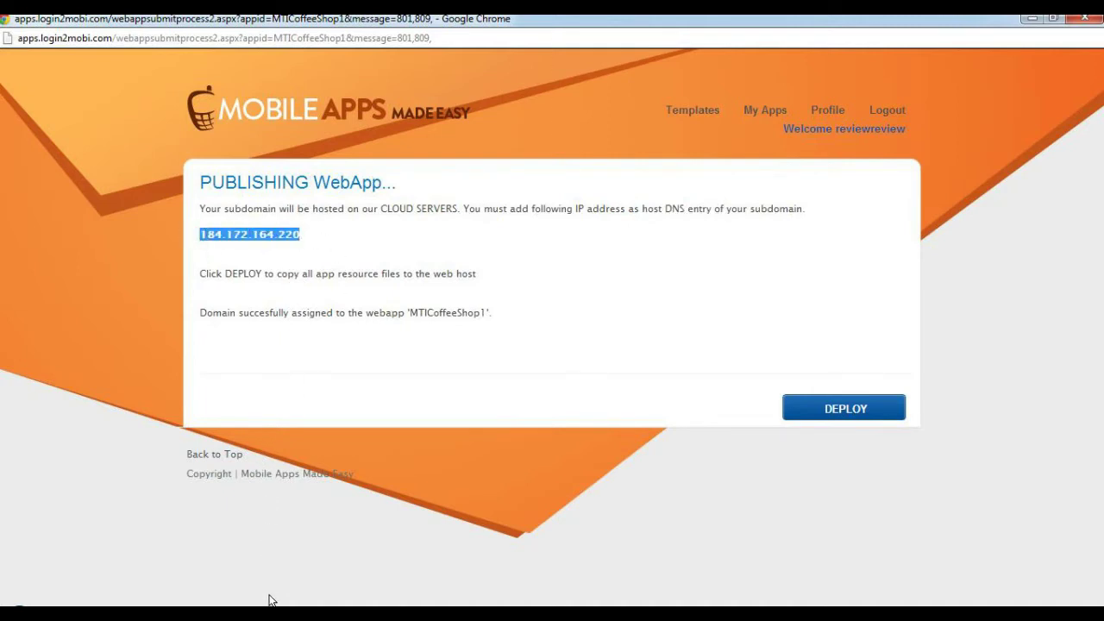
- Switch to the HostGator control panel and open the Simple DNS Zone Editor
key(alt+Tab)
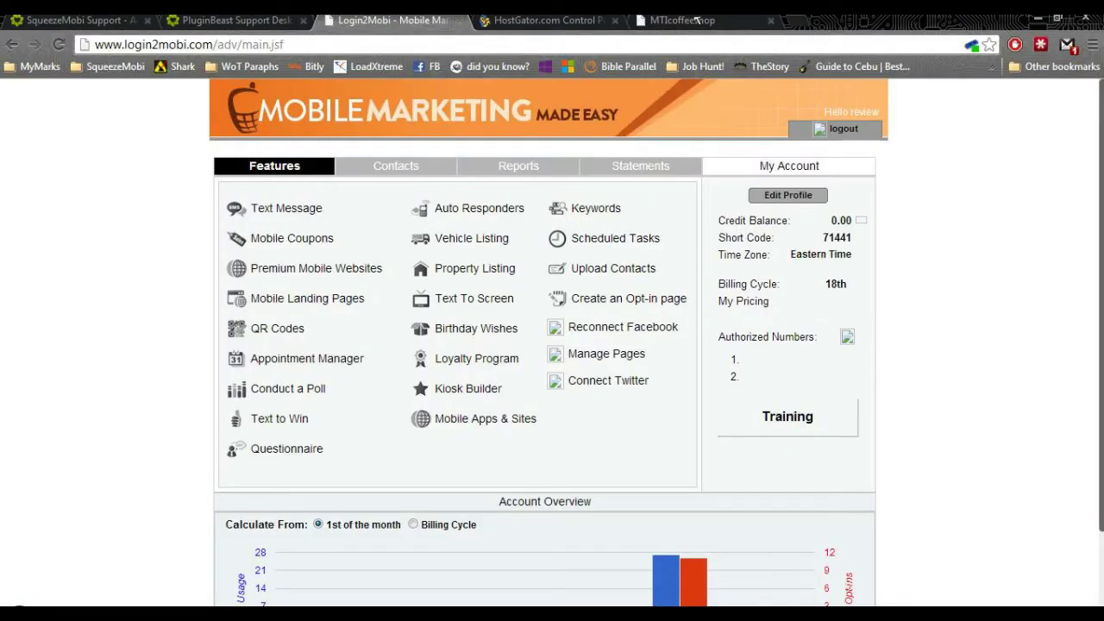
click(595, 20)
drag(597, 20, 740, 20)
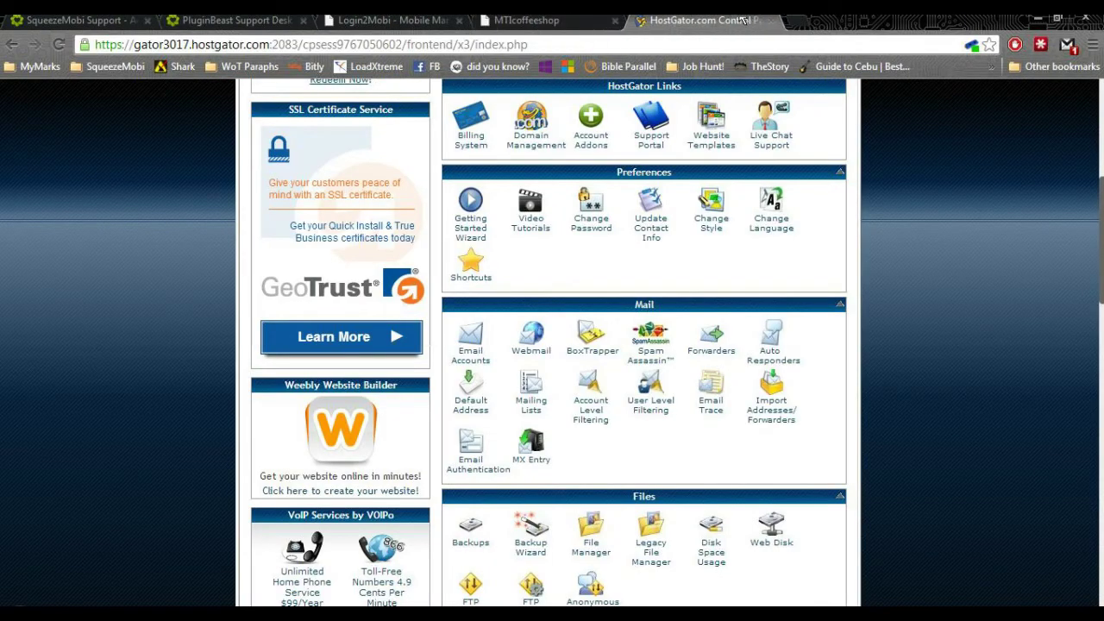
scroll(854, 240, up, 5)
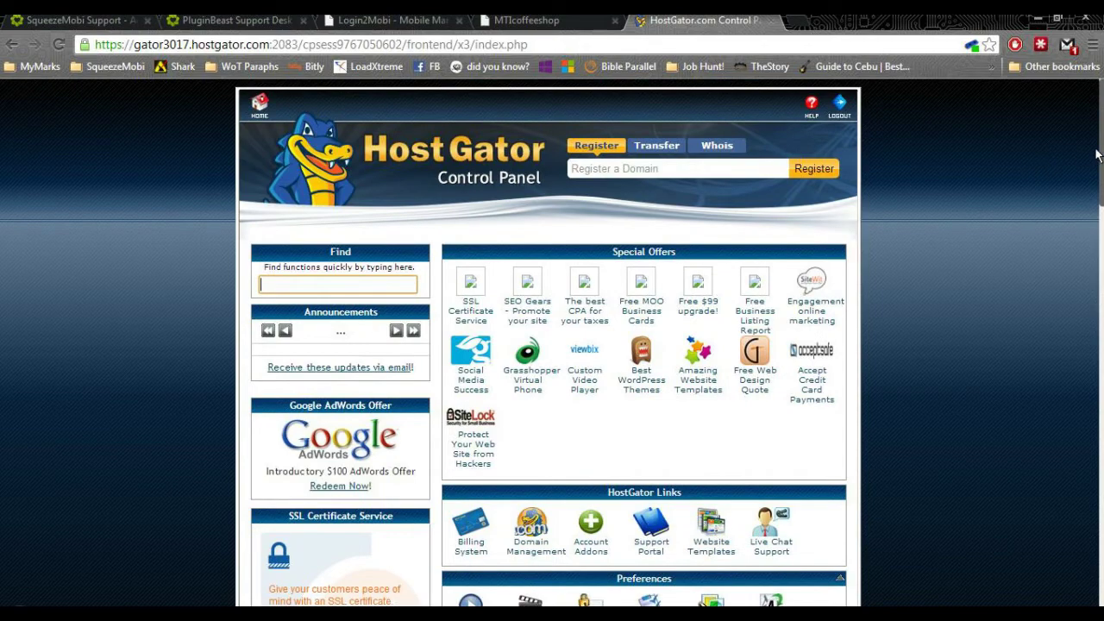
scroll(548, 342, down, 1)
scroll(935, 286, down, 3)
scroll(937, 293, down, 5)
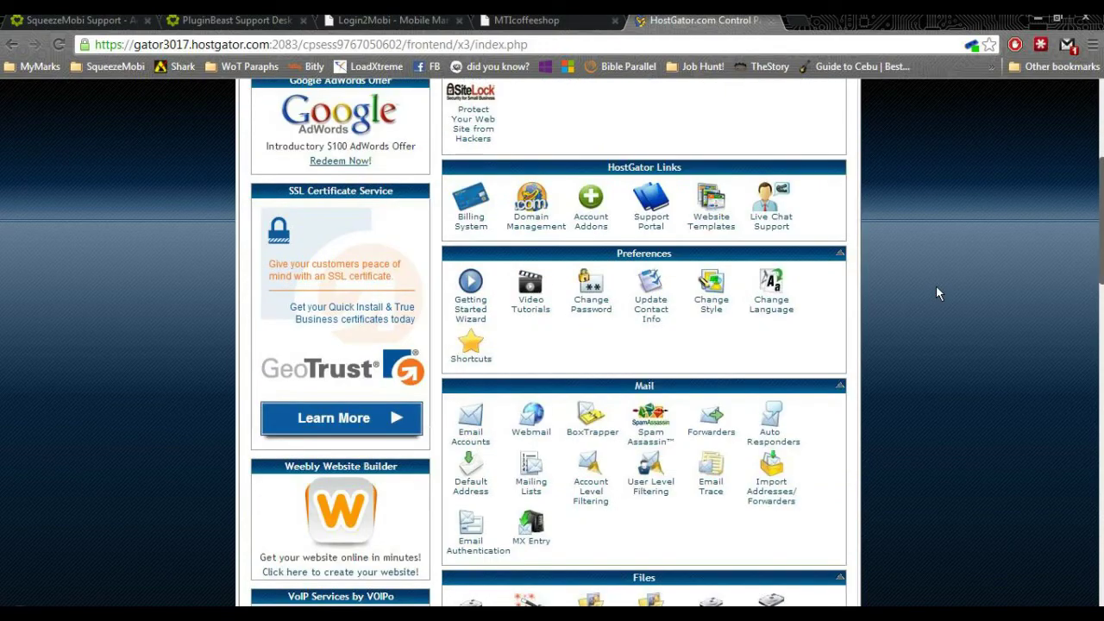
scroll(936, 286, down, 2)
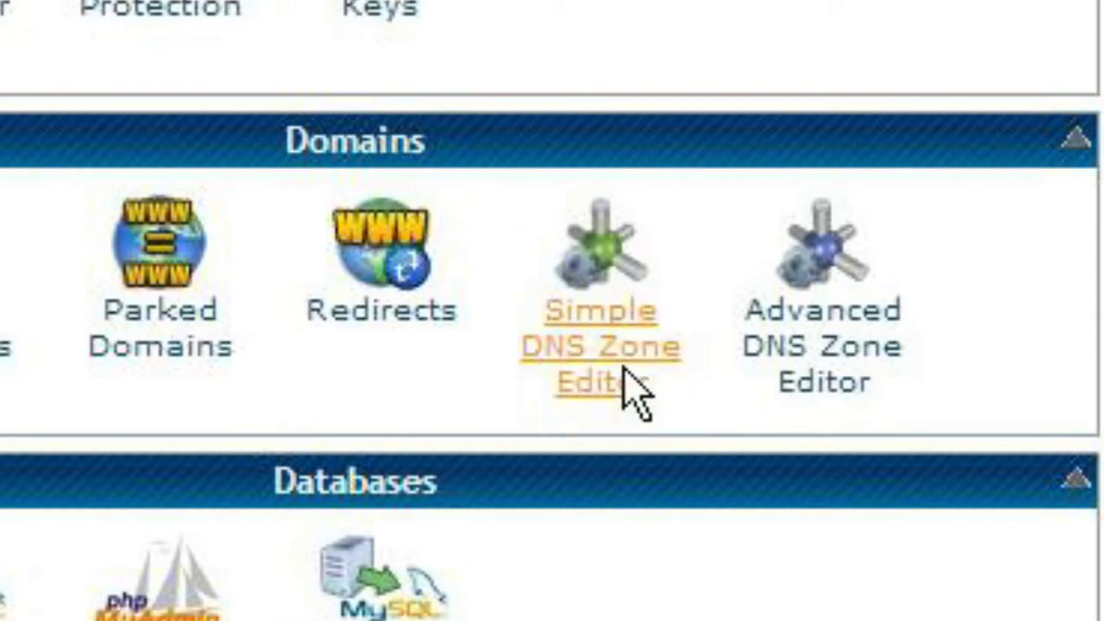
click(597, 356)
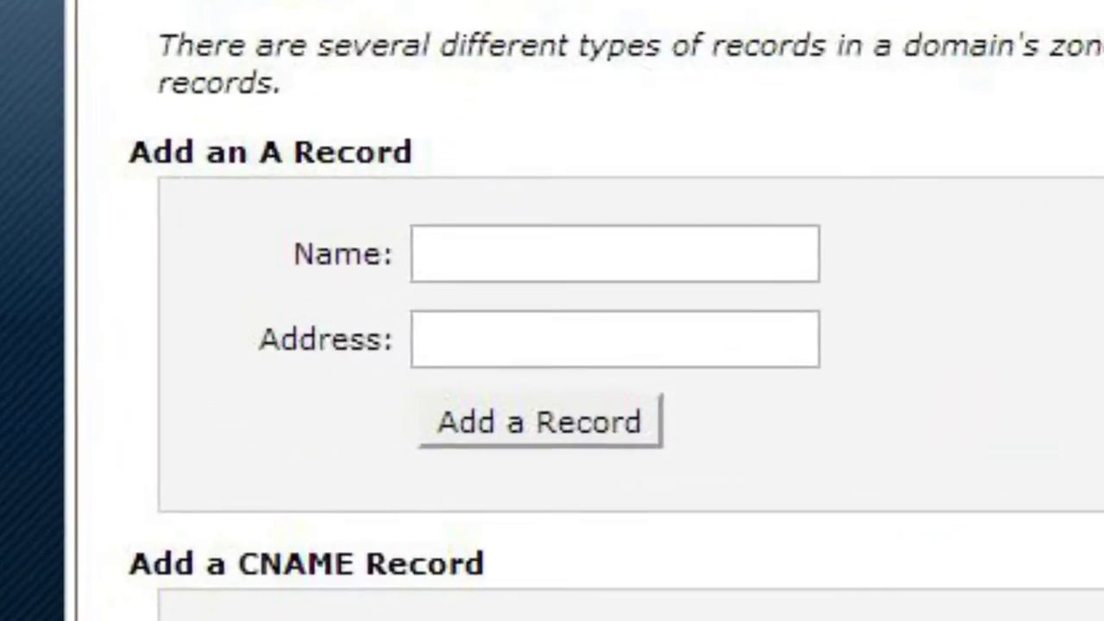
- Examine the form for adding an A record and the description of record types above it
drag(429, 93, 91, 94)
click(492, 59)
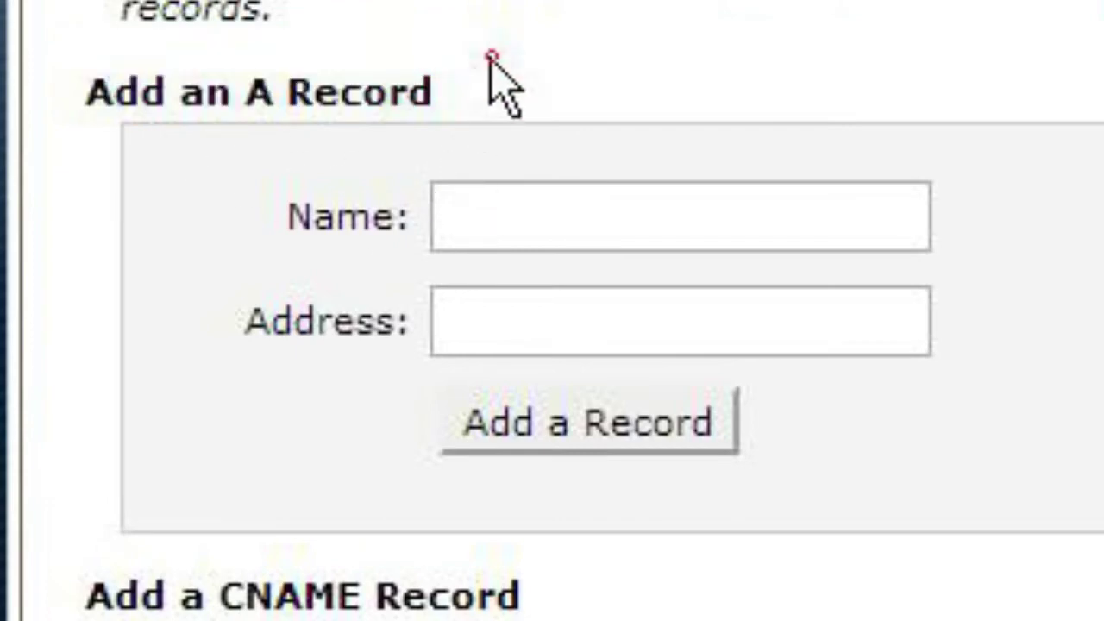
drag(434, 93, 252, 89)
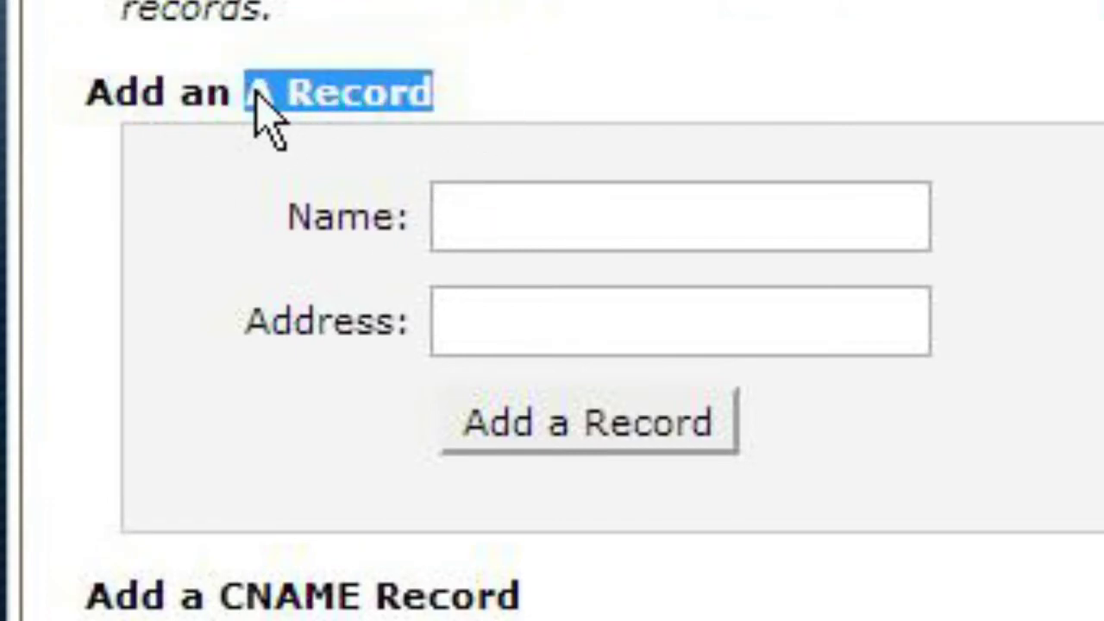
click(483, 233)
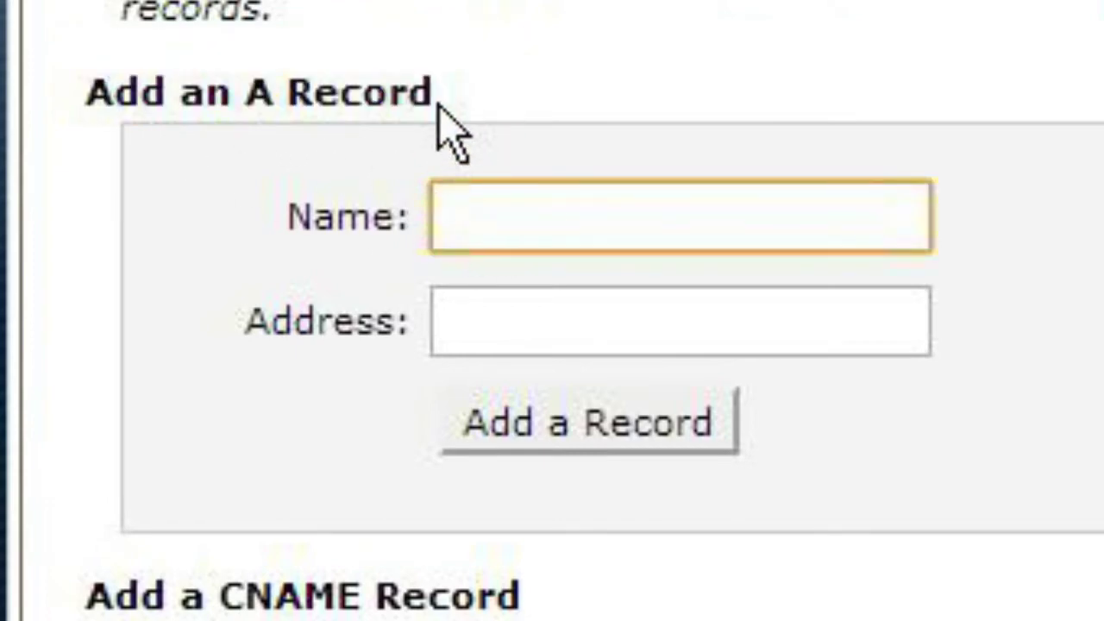
drag(445, 96, 204, 95)
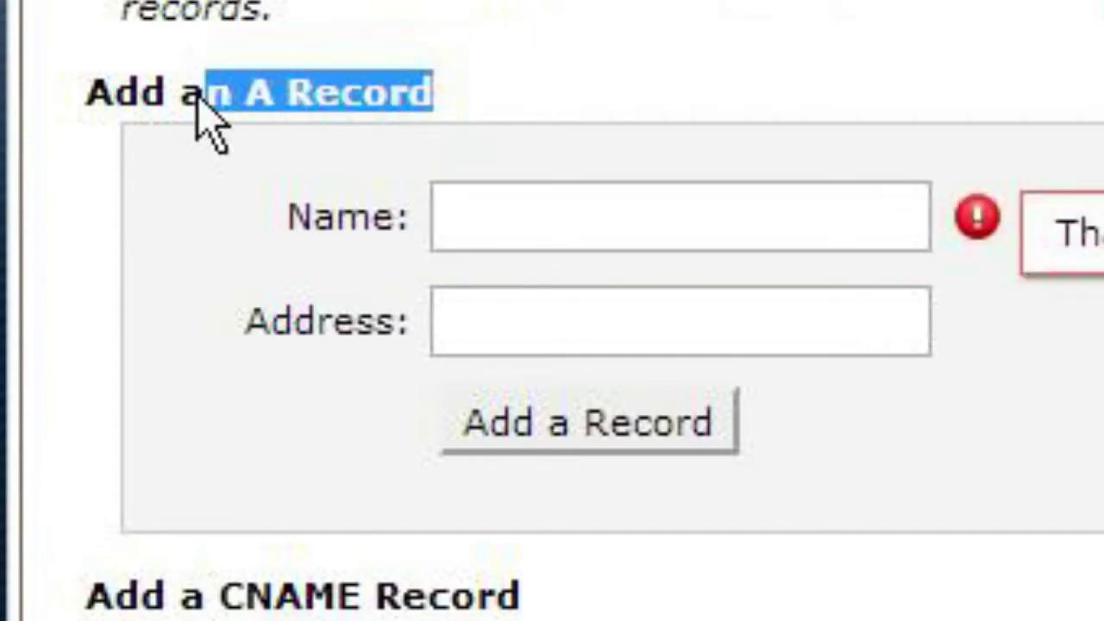
click(594, 2)
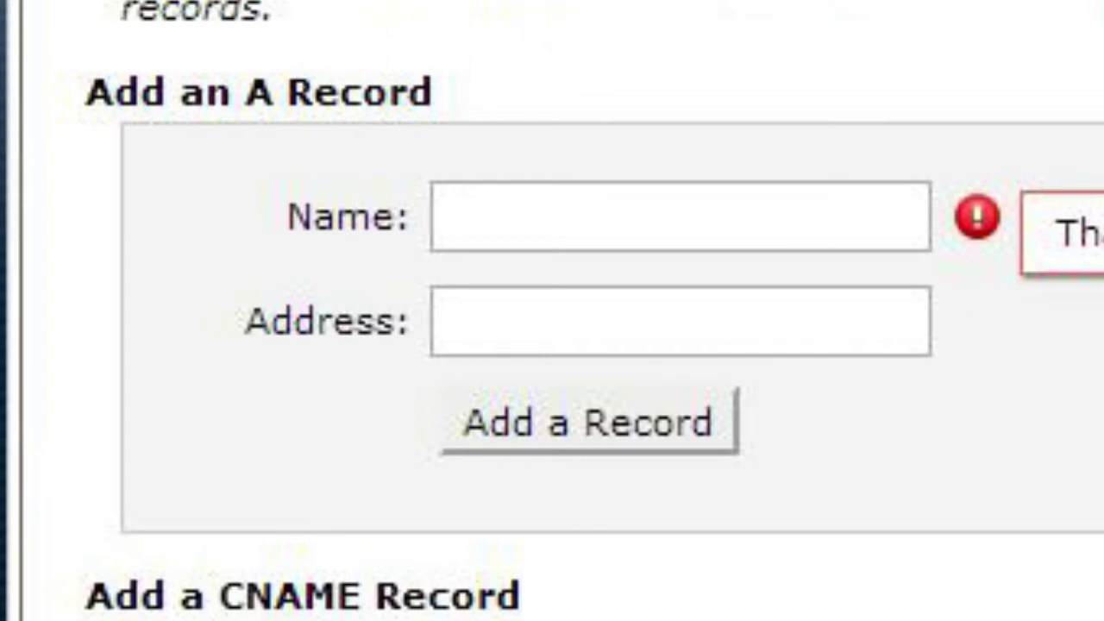
drag(318, 2, 337, 0)
click(621, 21)
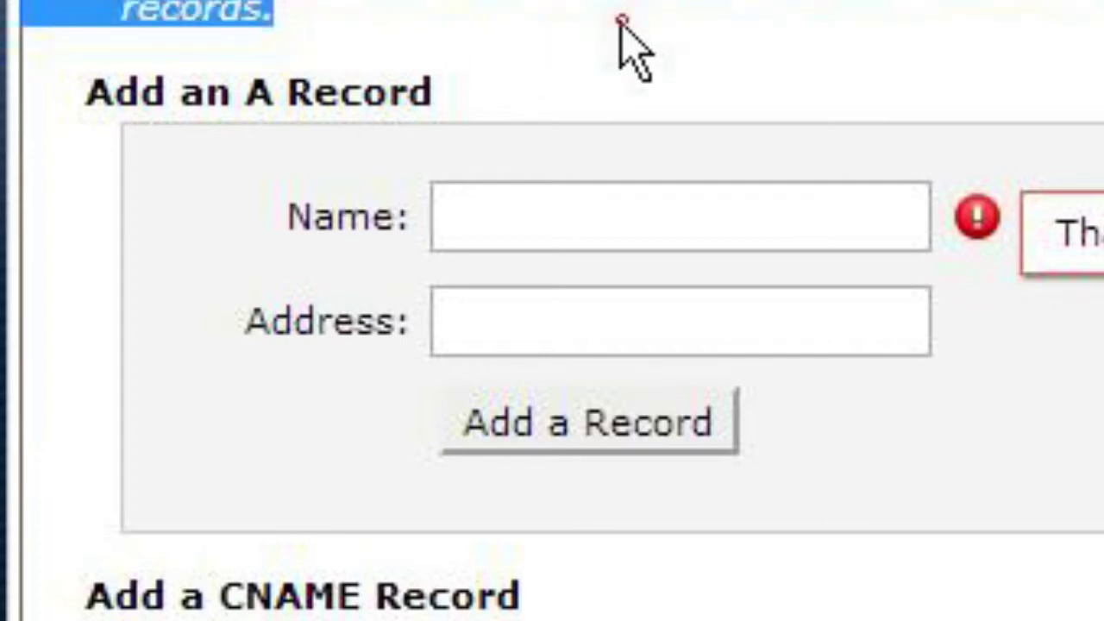
- Enter mobile as the name of the new A record under tocebu.com
click(510, 216)
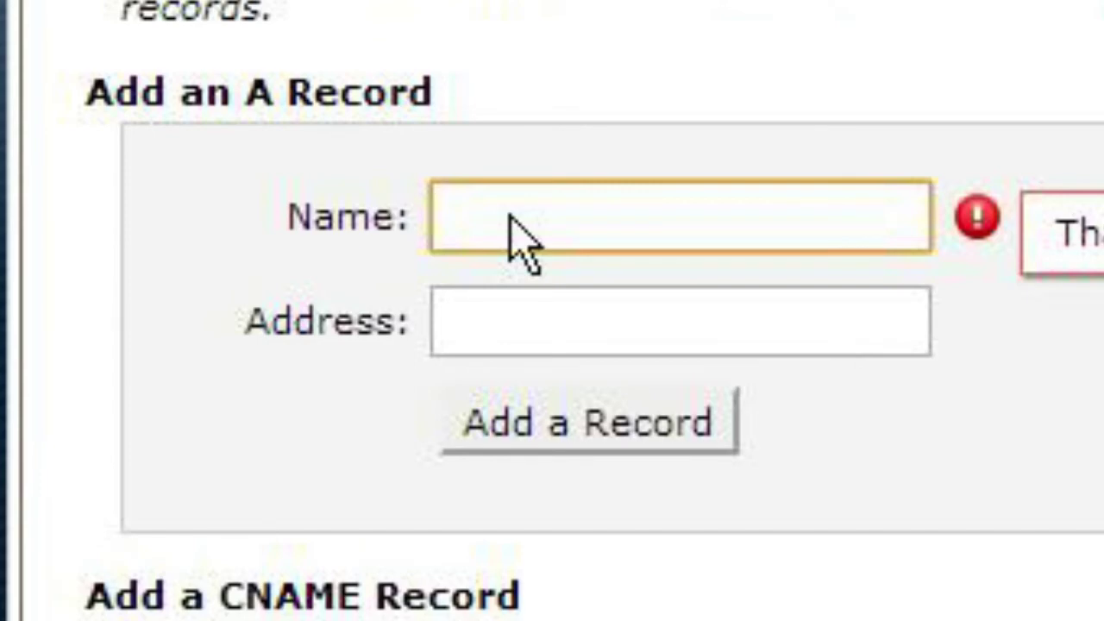
text(mo)
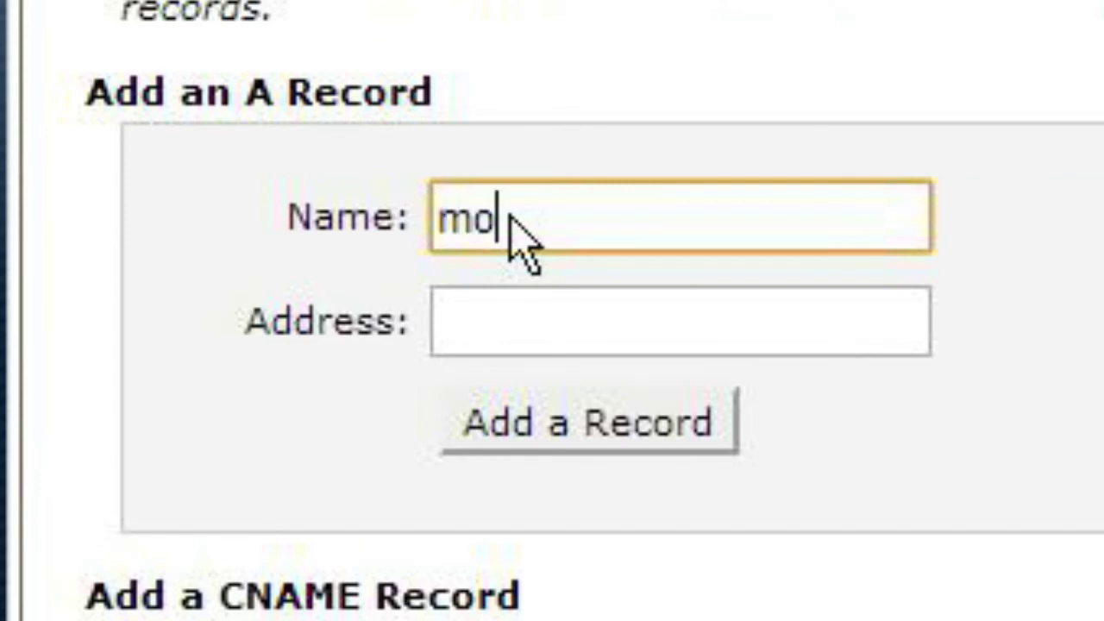
text(bile)
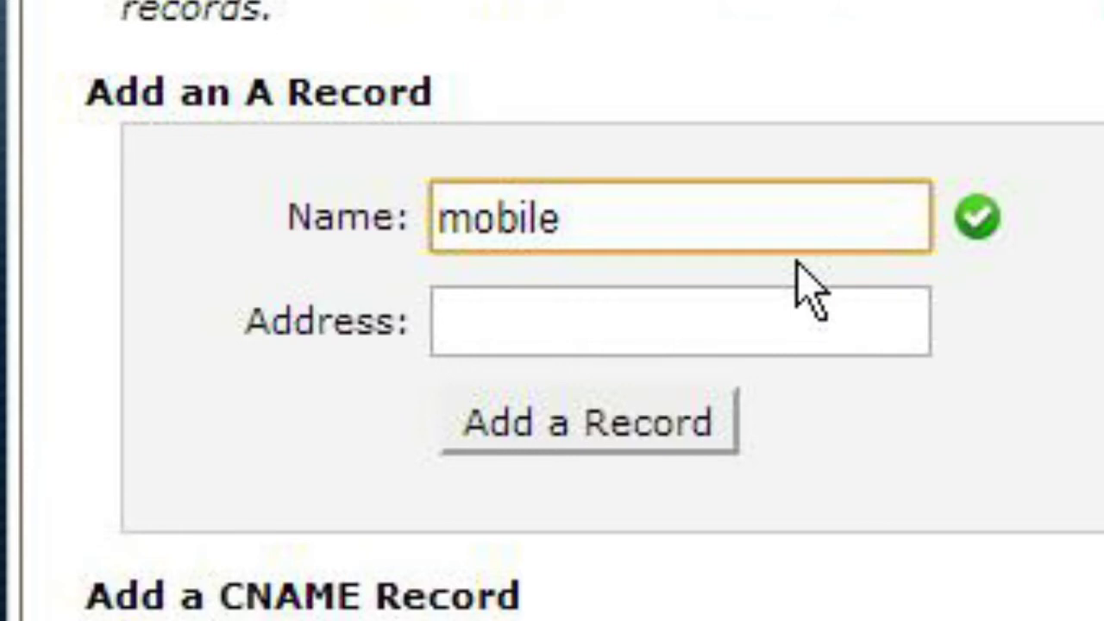
click(761, 338)
drag(822, 226, 340, 180)
click(767, 304)
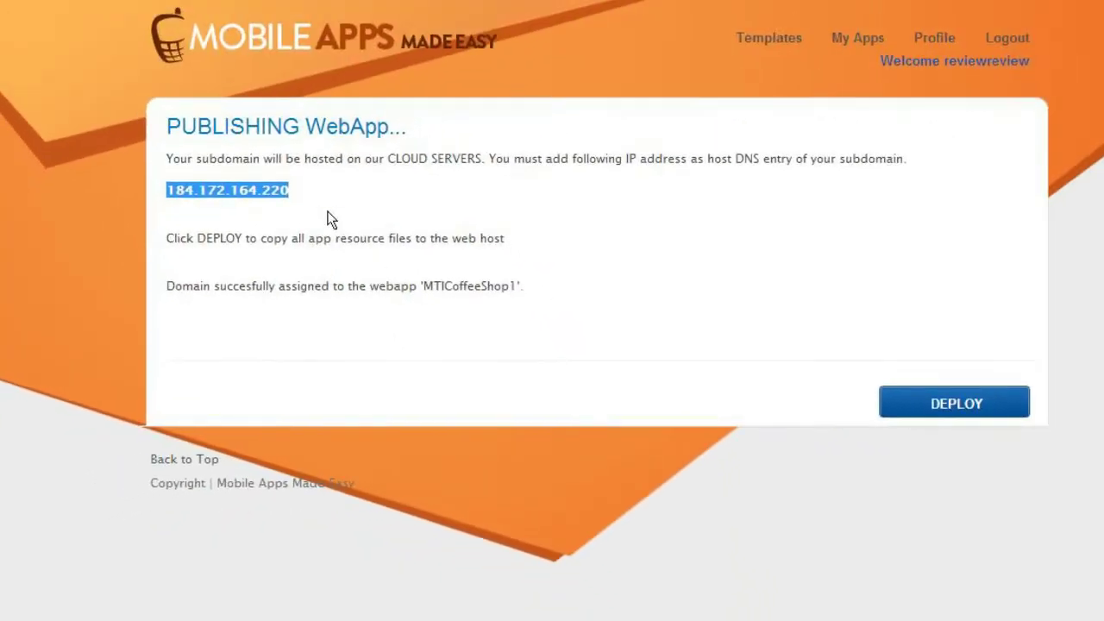
- Copy the IP address 184.172.164.220 from the WebApp publishing page into the A record's address in HostGator
drag(292, 226, 177, 226)
key(ctrl+c)
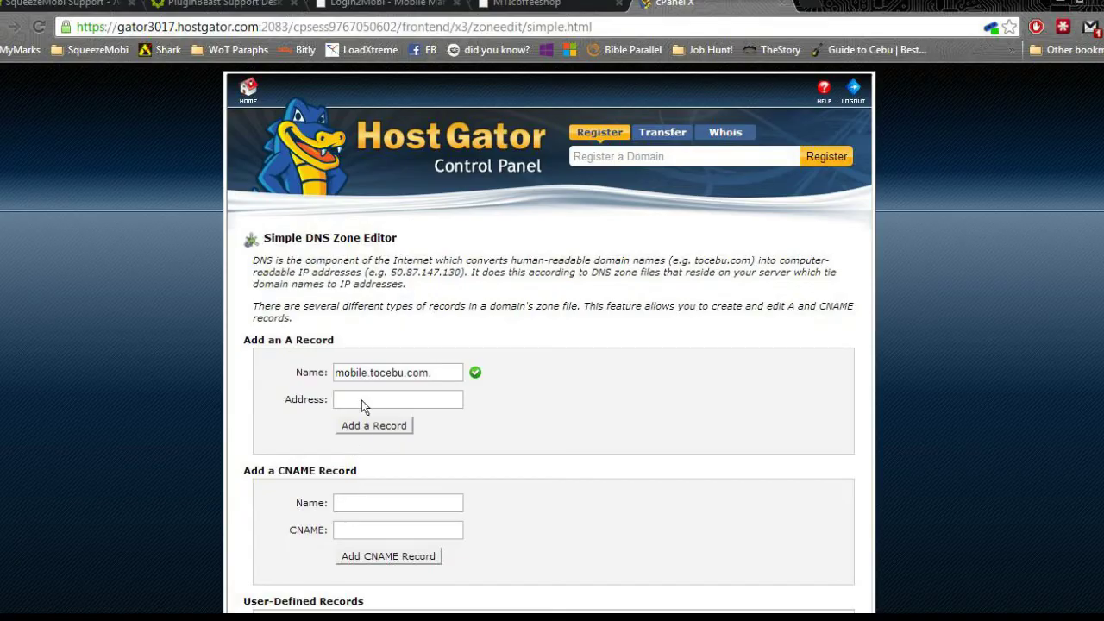
click(361, 400)
key(ctrl+v)
click(516, 428)
- Check the mobile.tocebu.com entry and its IP address among the user-defined DNS records
scroll(761, 368, down, 3)
drag(368, 556, 749, 560)
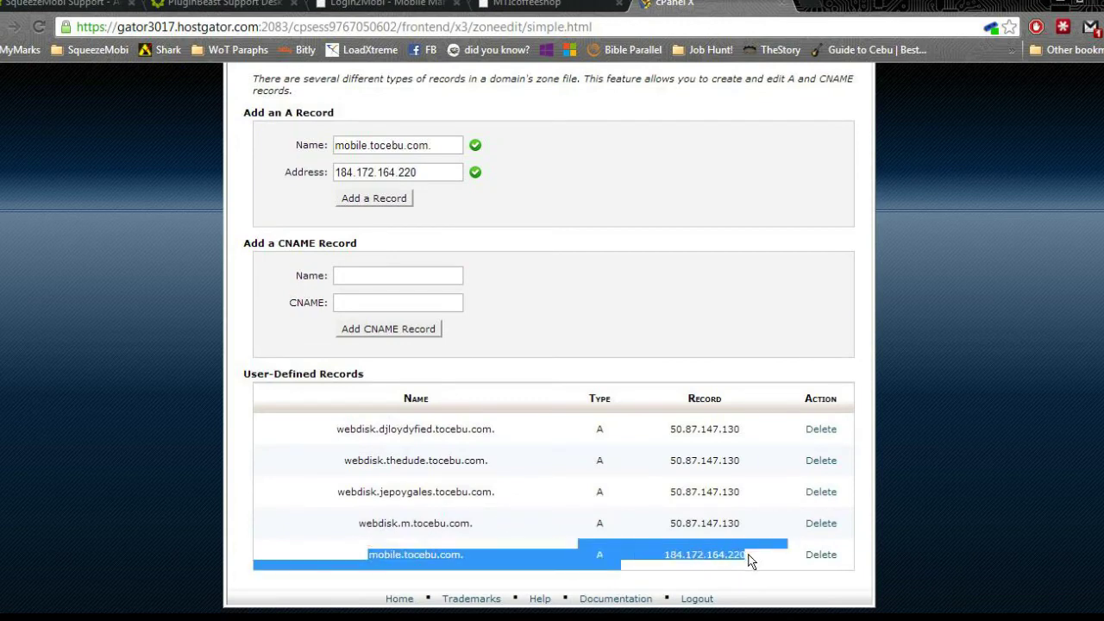
click(958, 536)
- Return to the WebApp publishing page and deploy the app's resource files to the web host
mouse_move(281, 619)
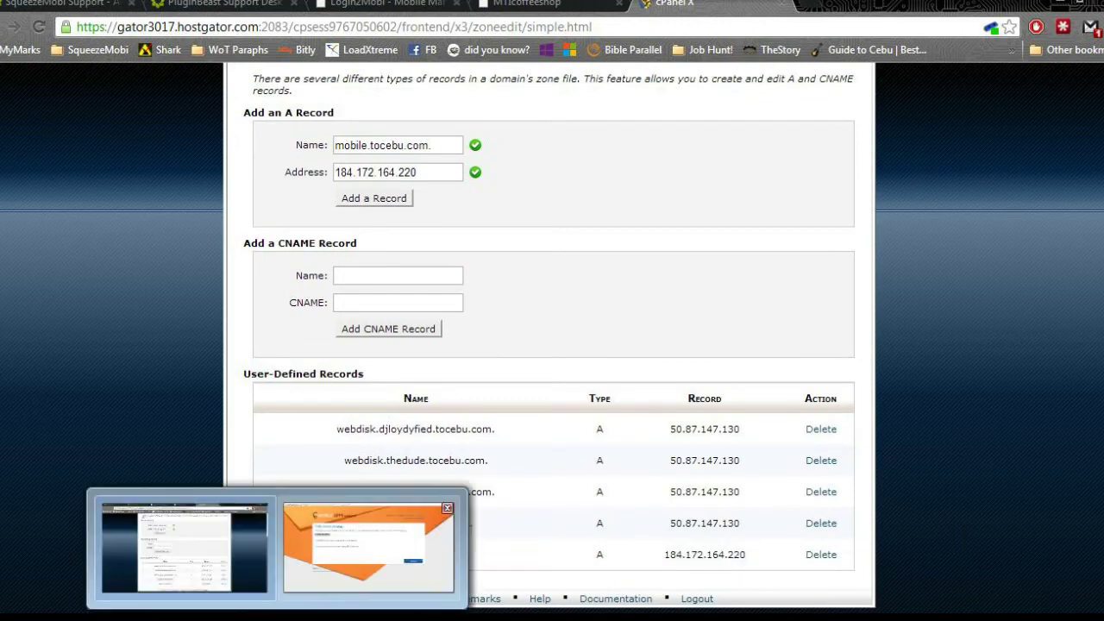
click(376, 549)
click(336, 278)
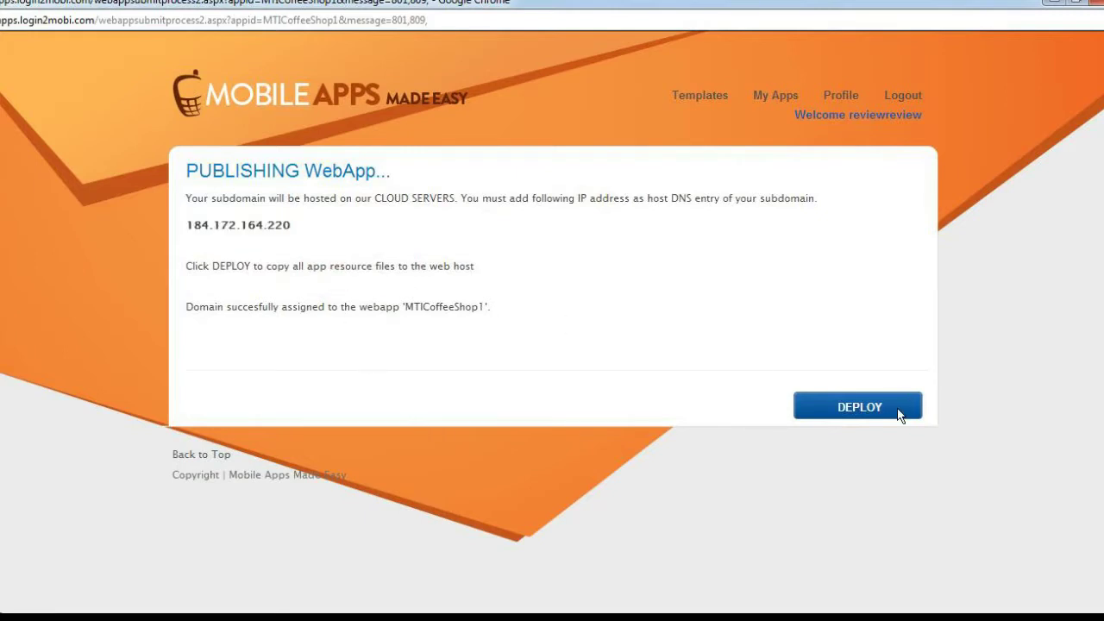
click(869, 413)
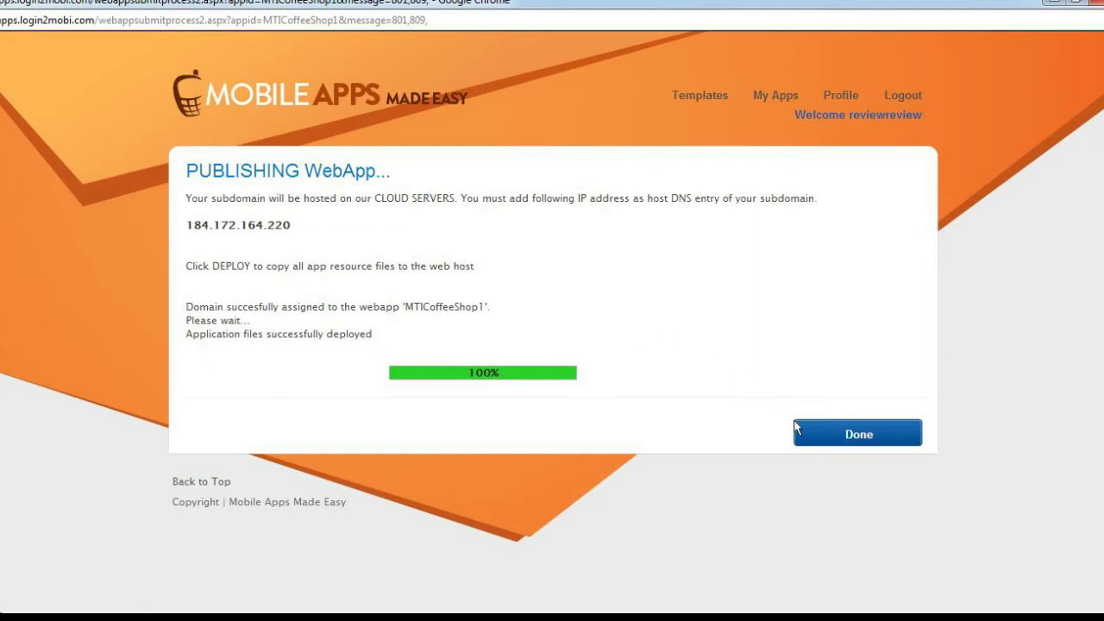
- Finish the WebApp publishing process for MTICoffeeShop1
click(844, 437)
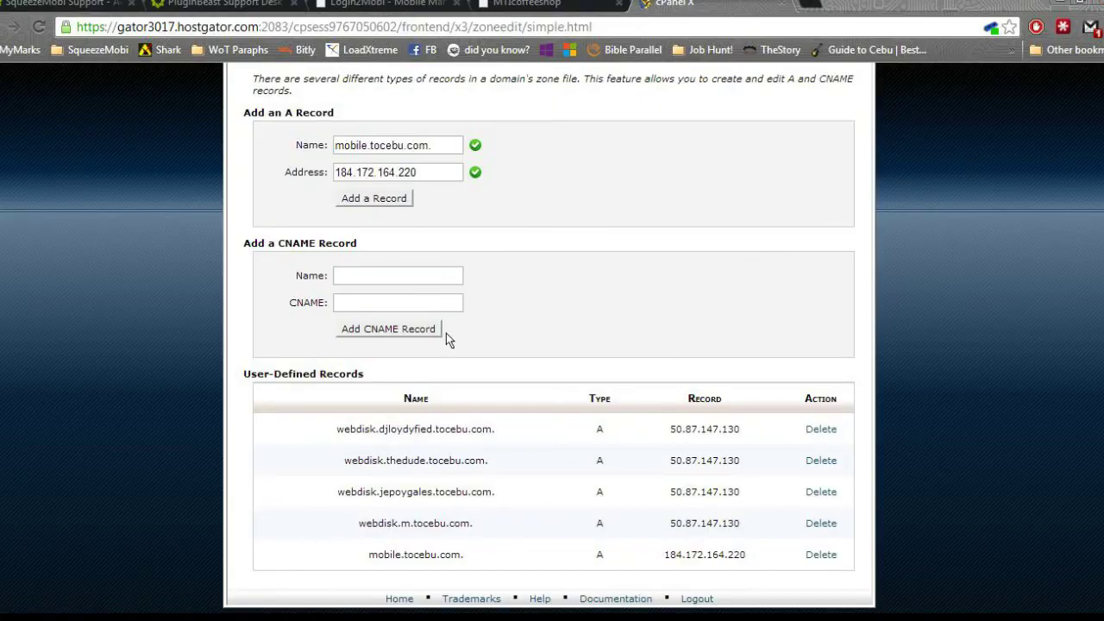
- Return to HostGator's Simple DNS Zone Editor and review its description and the A record's name
scroll(597, 220, up, 3)
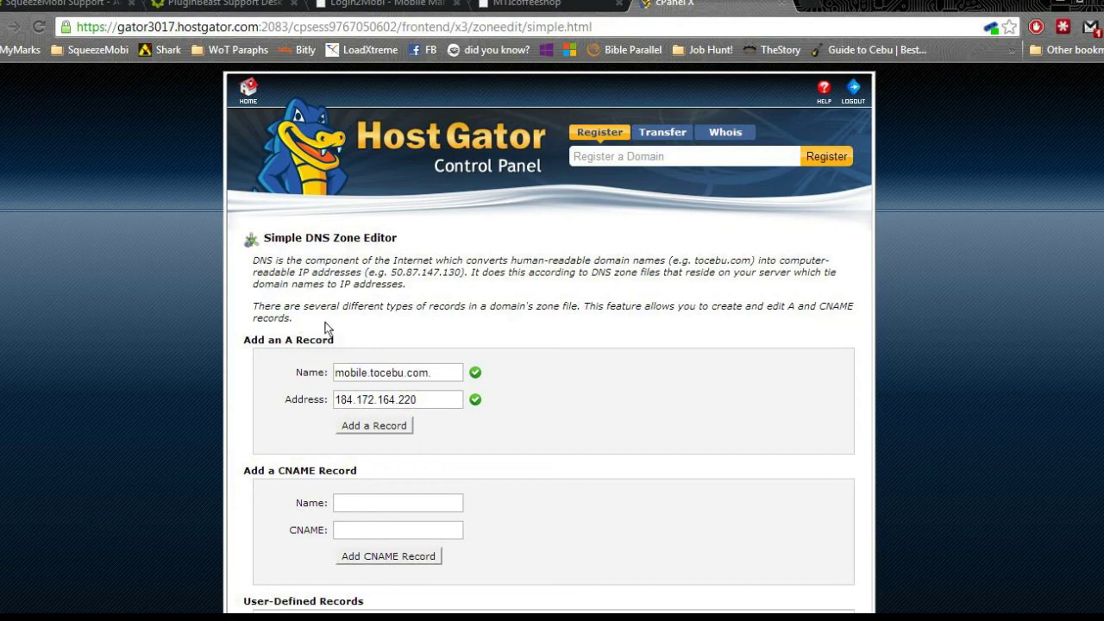
scroll(461, 355, down, 2)
scroll(473, 343, up, 2)
drag(314, 314, 253, 264)
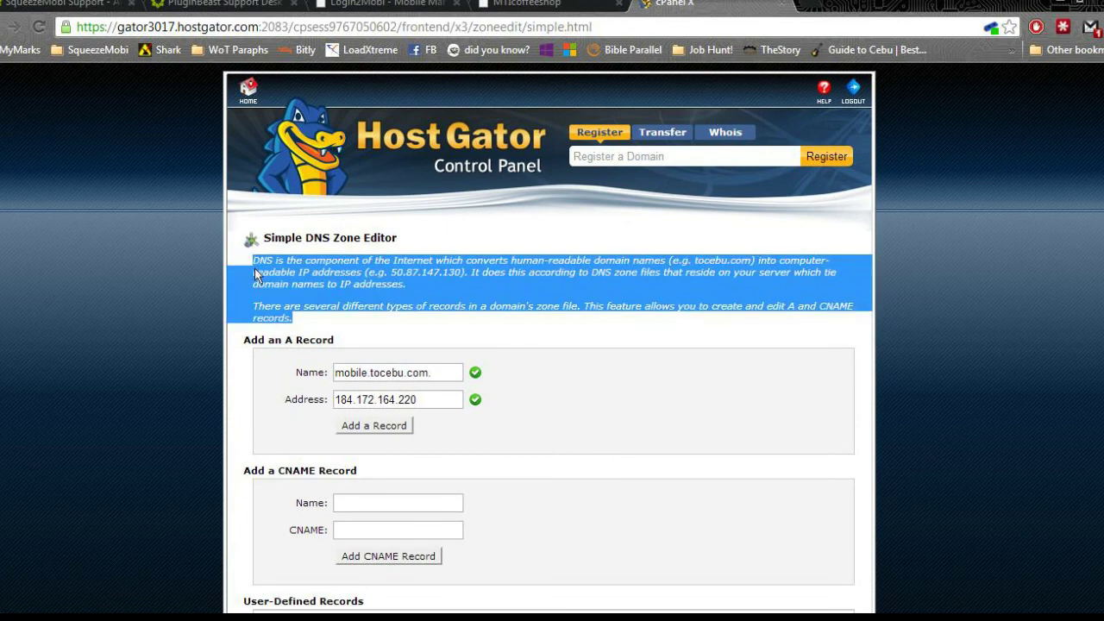
drag(440, 373, 291, 375)
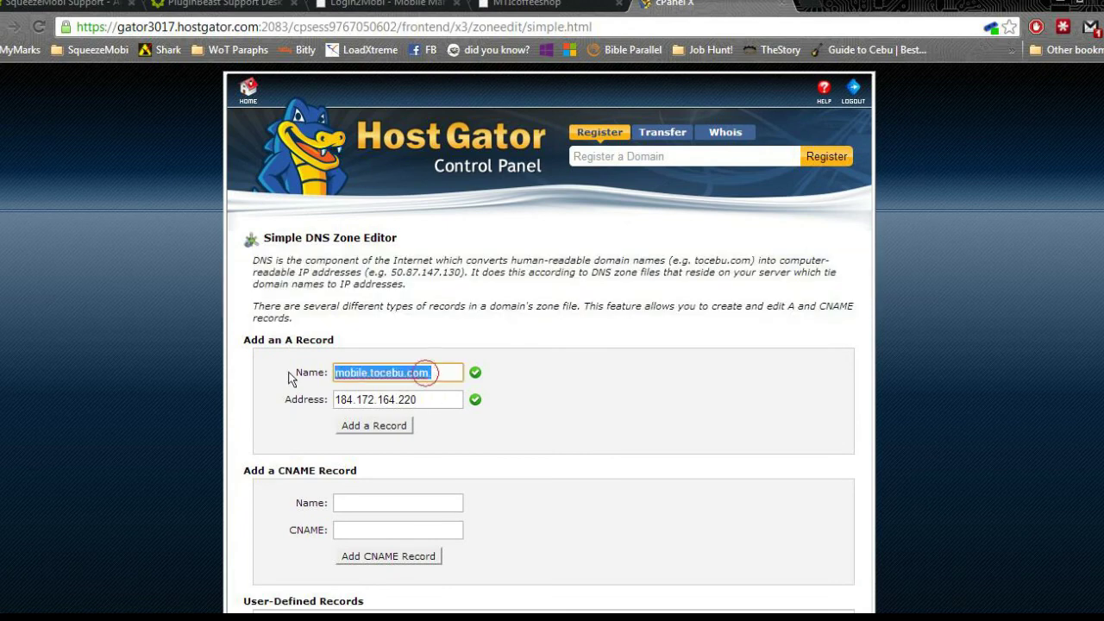
click(442, 318)
- Take the A record's name mobile.tocebu.com as the web address and check the published coffee shop page at that subdomain
drag(427, 371, 319, 380)
drag(429, 376, 543, 22)
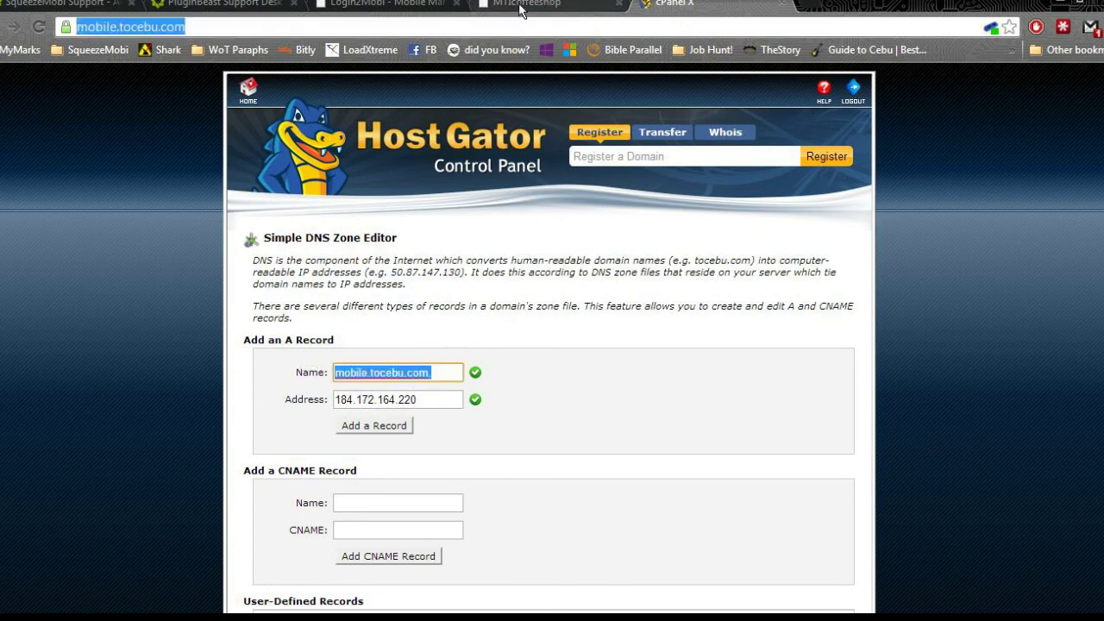
click(518, 2)
drag(259, 31, 82, 29)
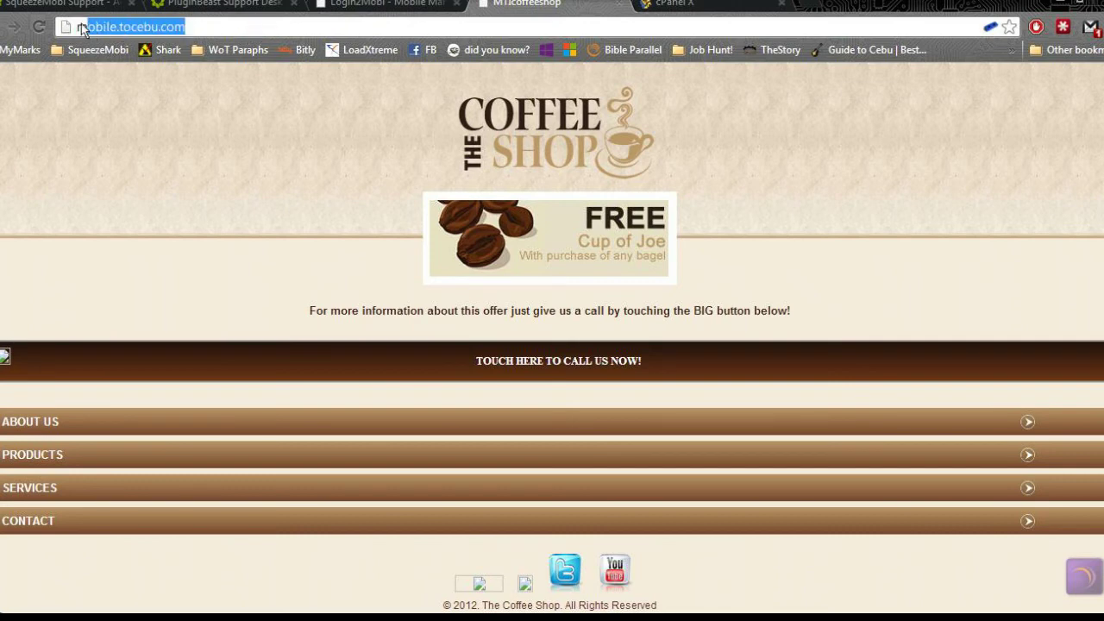
click(168, 234)
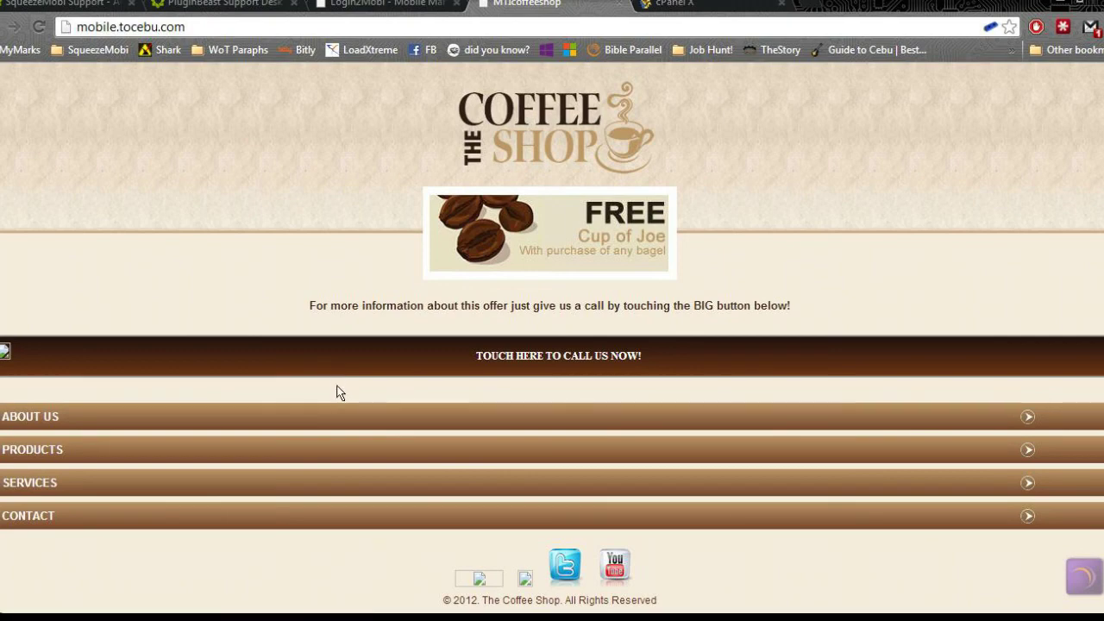
click(664, 4)
click(561, 4)
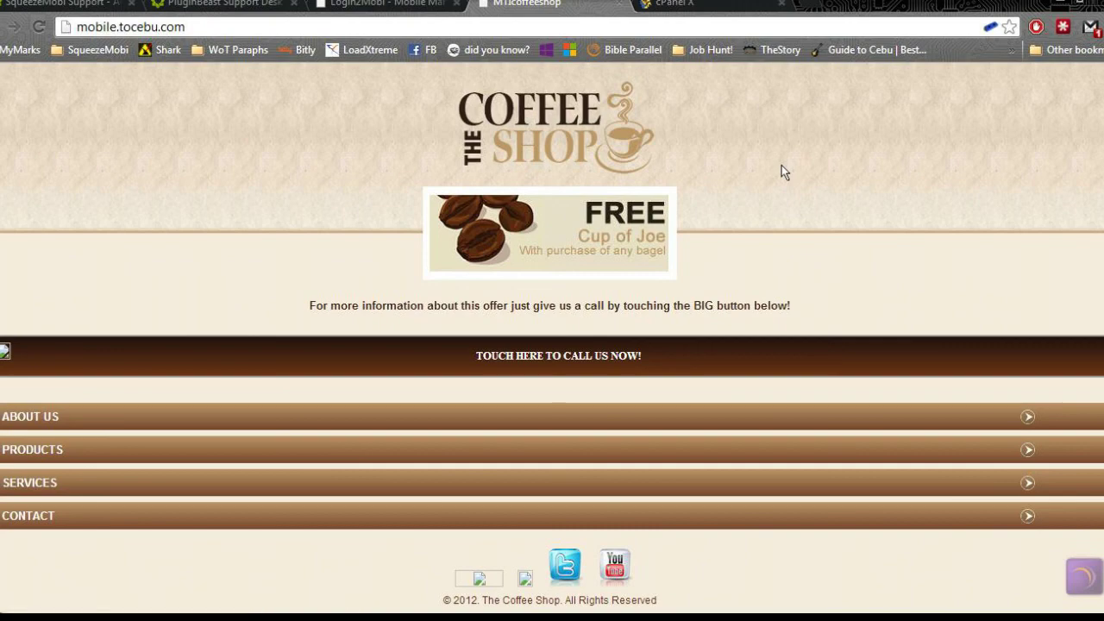